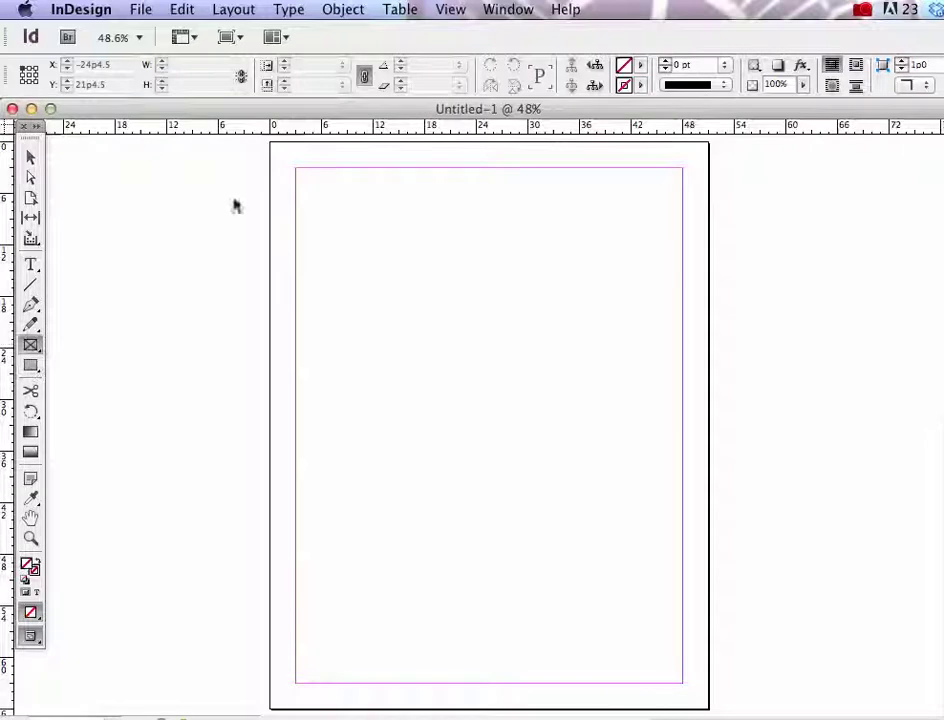
Draw a rectangular frame about 41p6 by 25p6 in the upper page area and place the businessman image from the InDesign Workshop folder in it.
left_click_drag(304, 173, 660, 393)
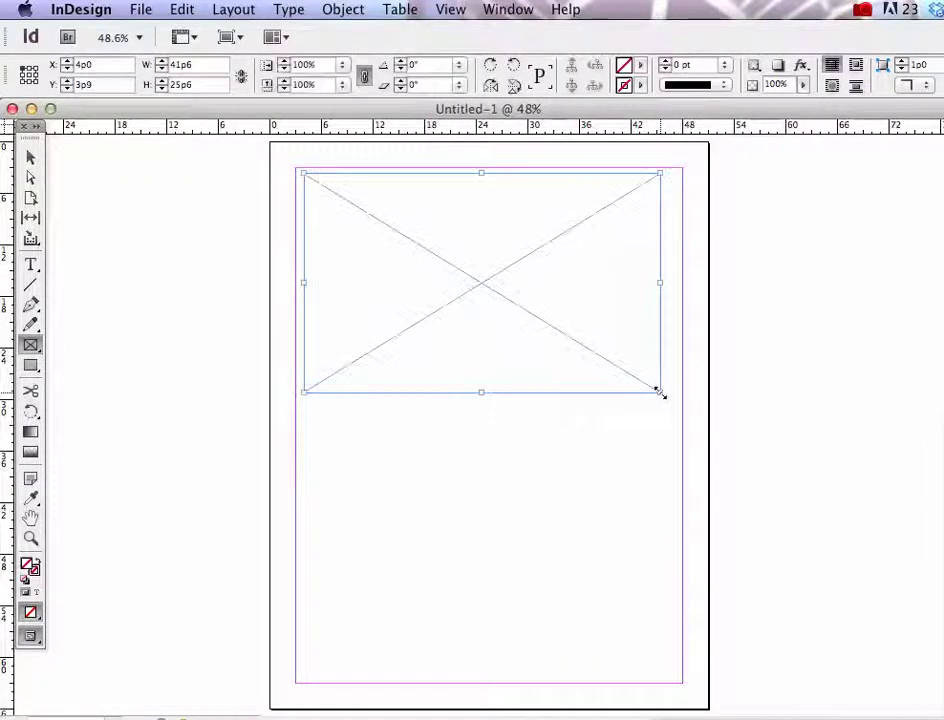
key("super+d")
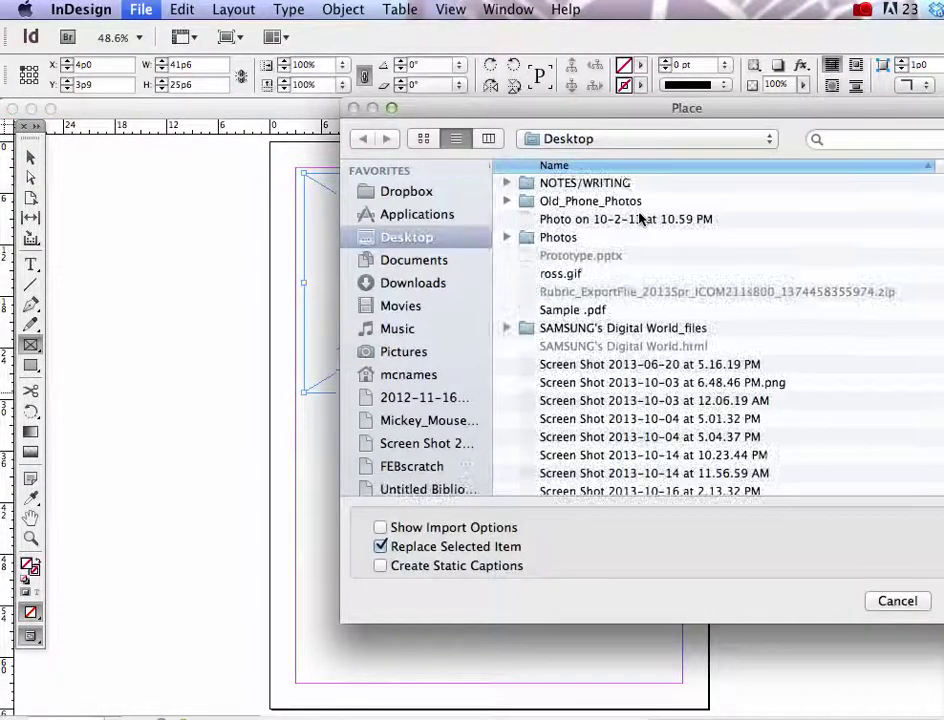
left_click(419, 262)
scroll(527, 340, "down", 5)
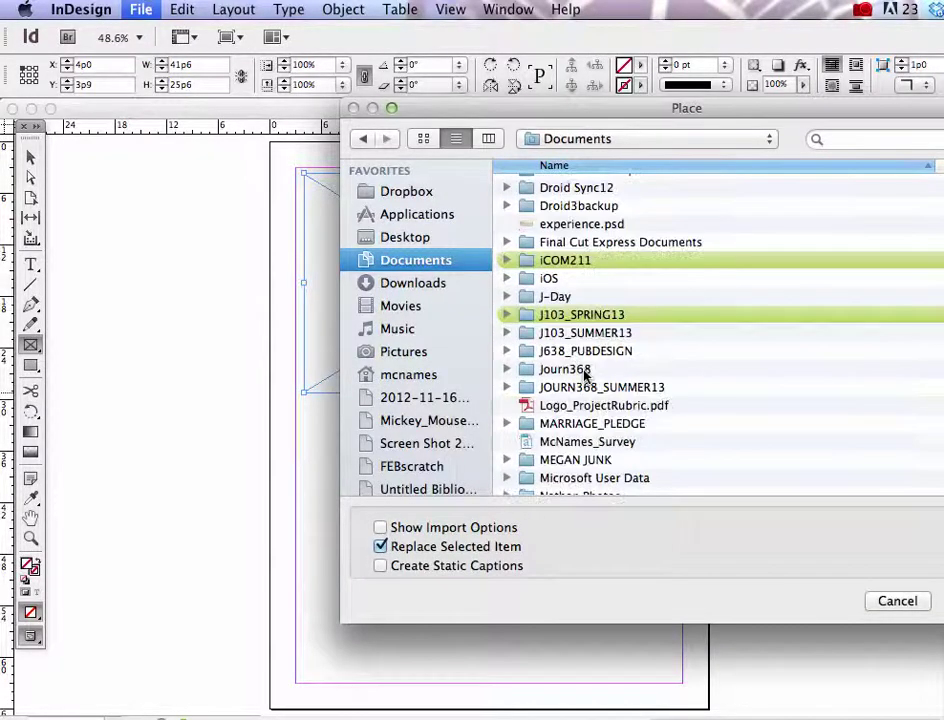
double_click(524, 313)
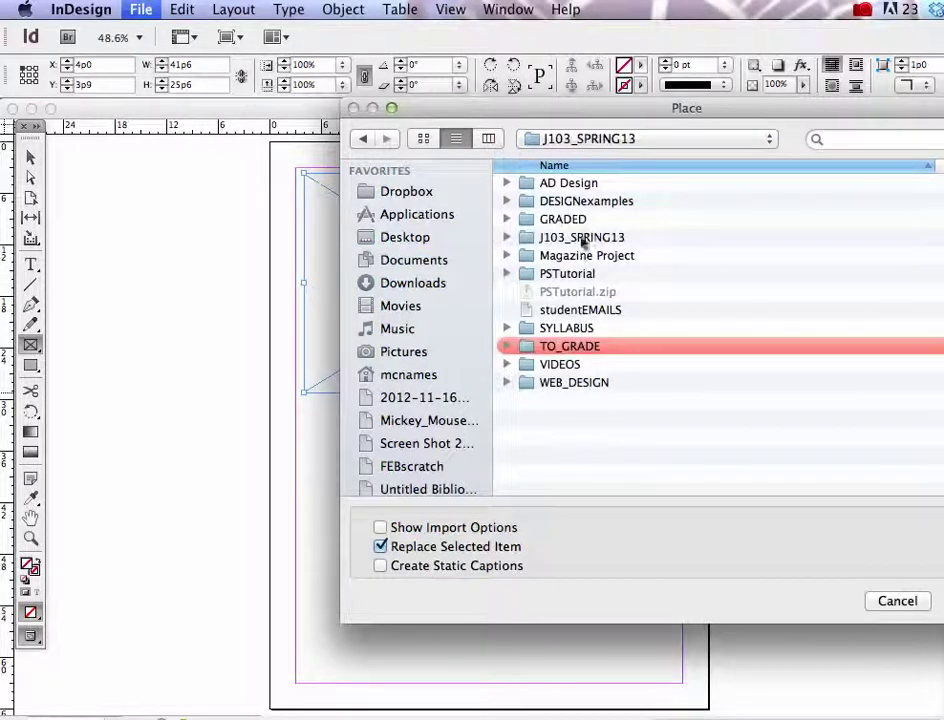
double_click(552, 345)
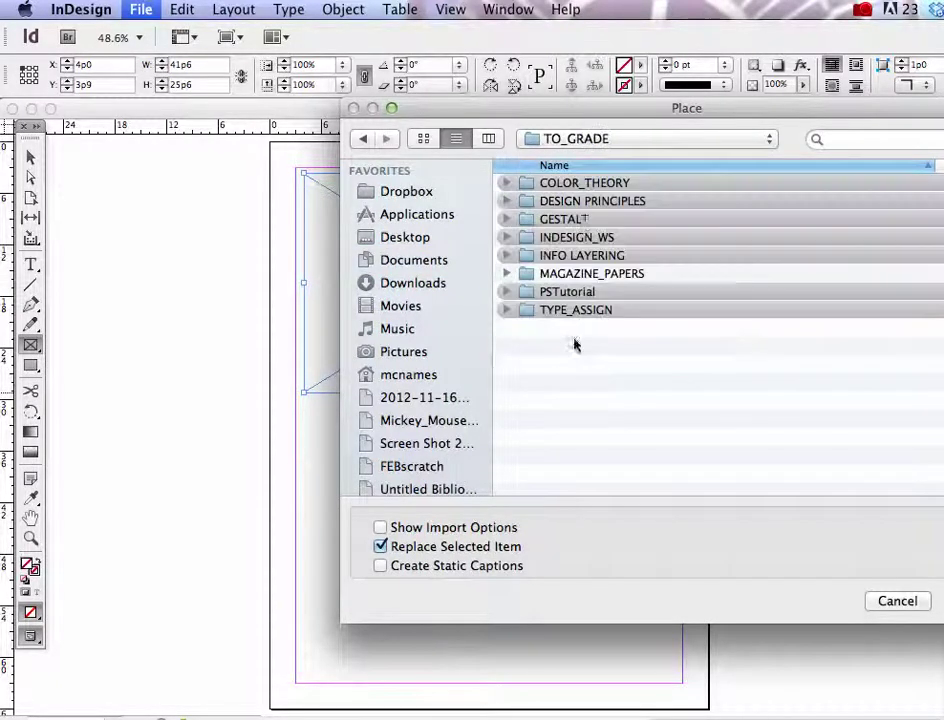
left_click(585, 222)
double_click(586, 237)
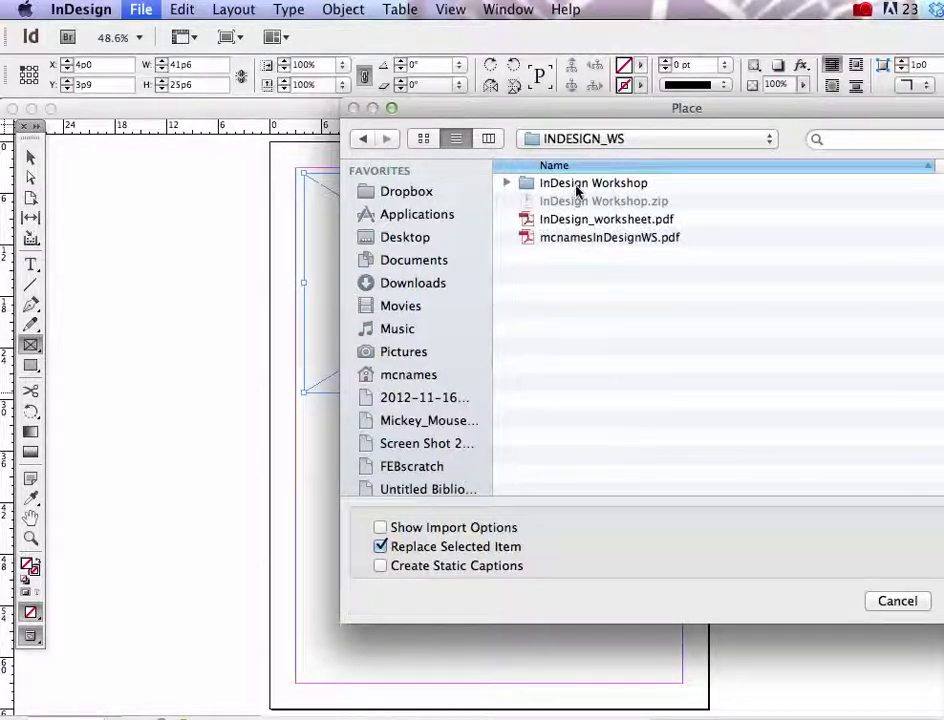
double_click(576, 186)
left_click(556, 219)
left_click(897, 601)
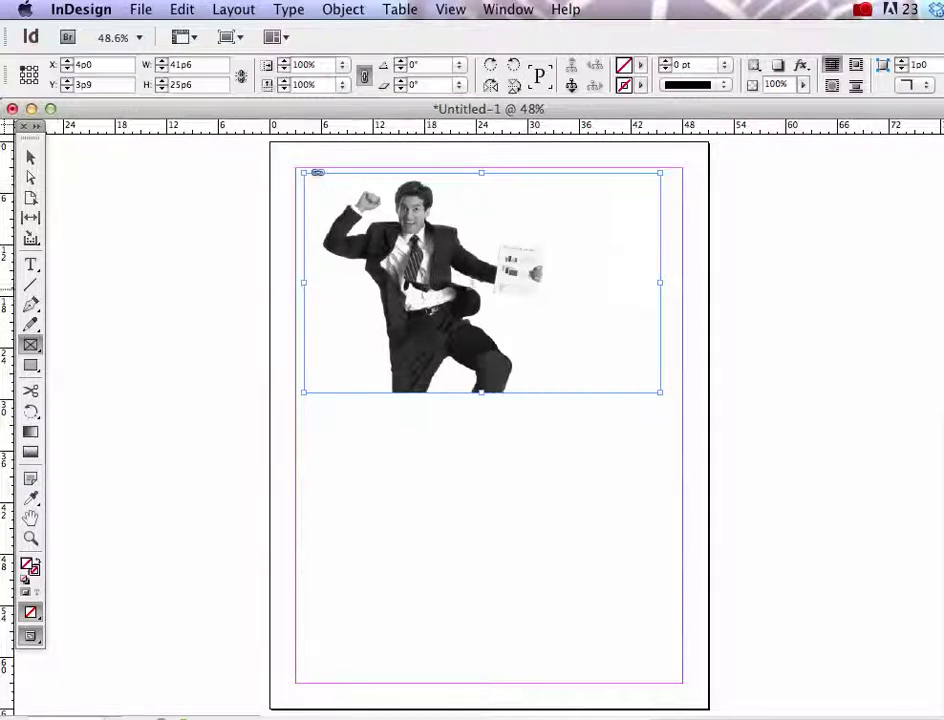
Select the image inside its frame and stretch it non-proportionally to about 42p4.5 wide by 27p7.5 high.
left_click(30, 177)
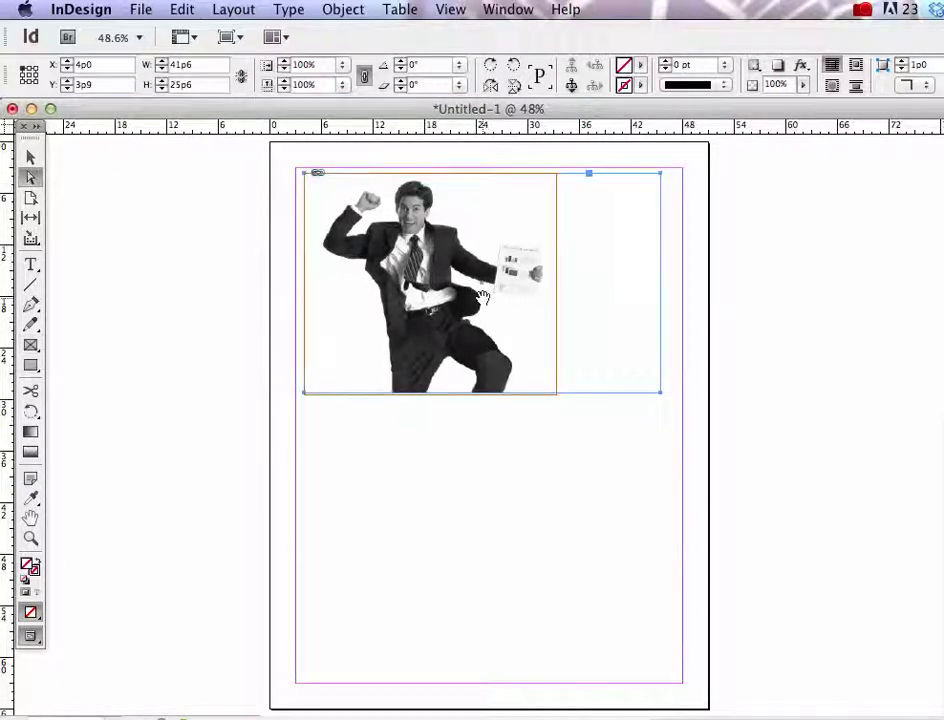
left_click(30, 157)
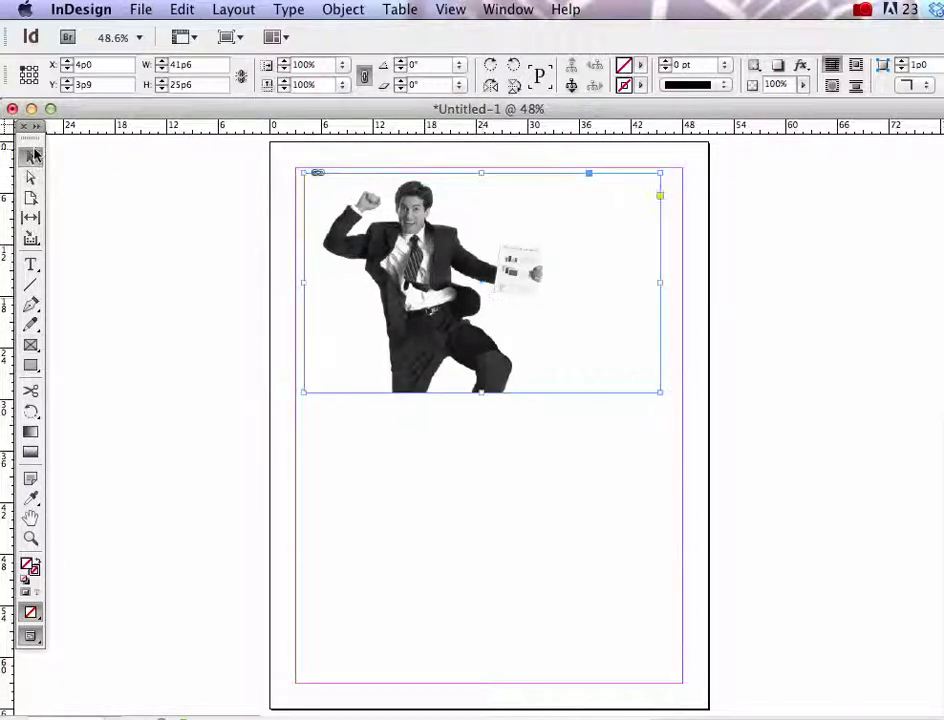
left_click(488, 287)
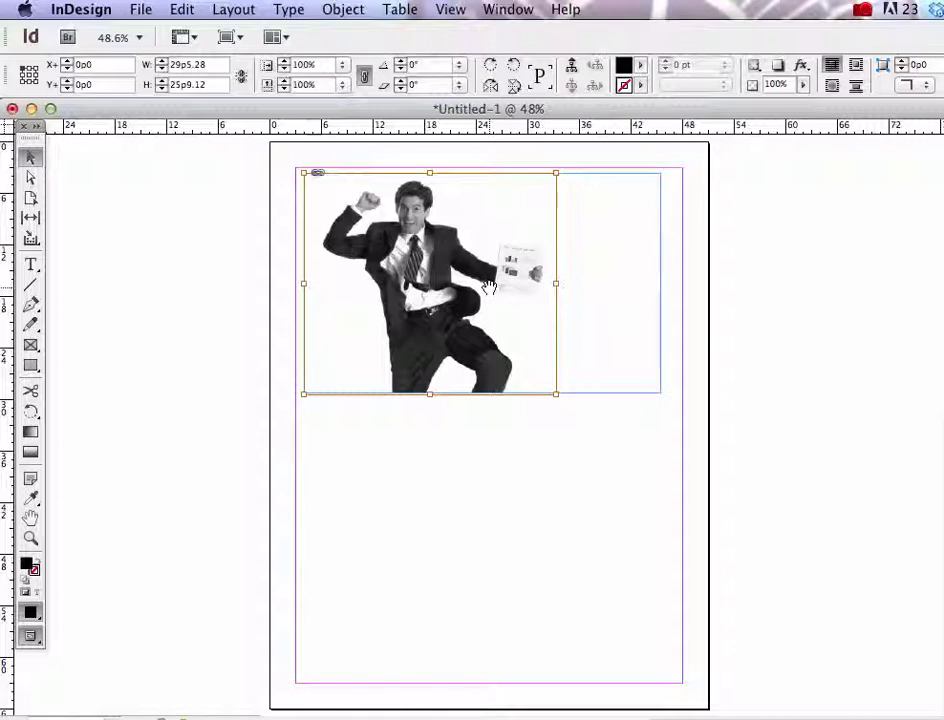
left_click_drag(556, 393, 661, 341)
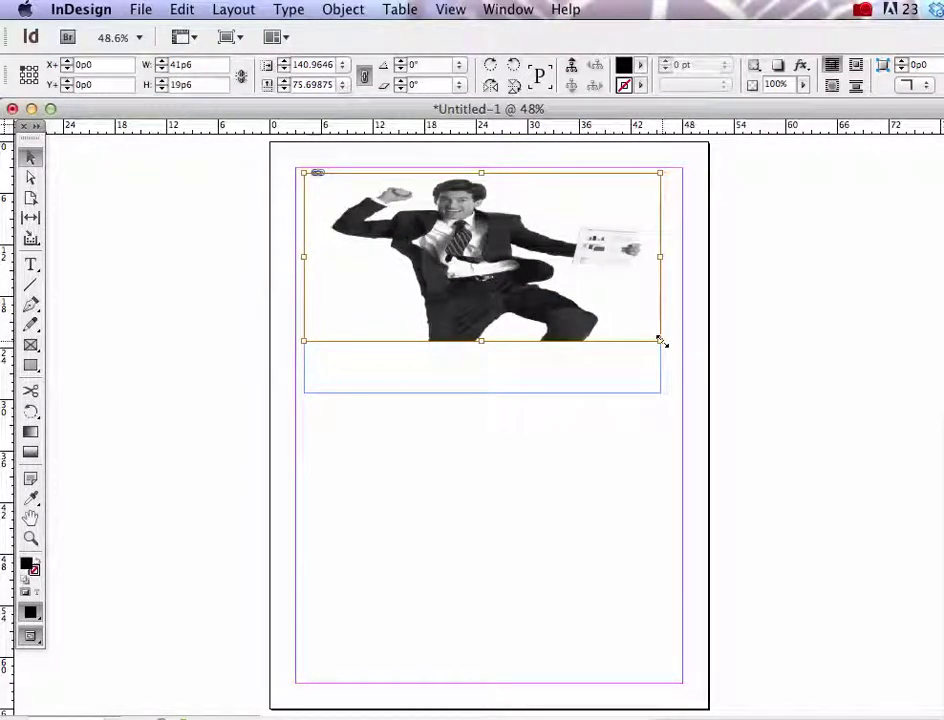
left_click_drag(661, 342, 665, 410)
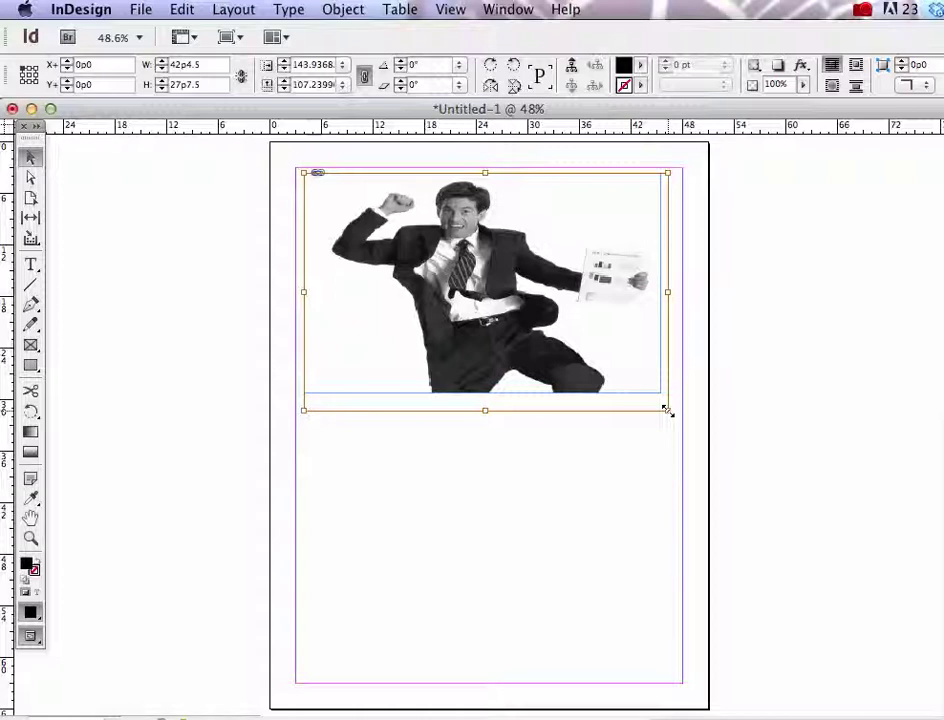
Undo all the stretching of the placed image.
key("super+z")
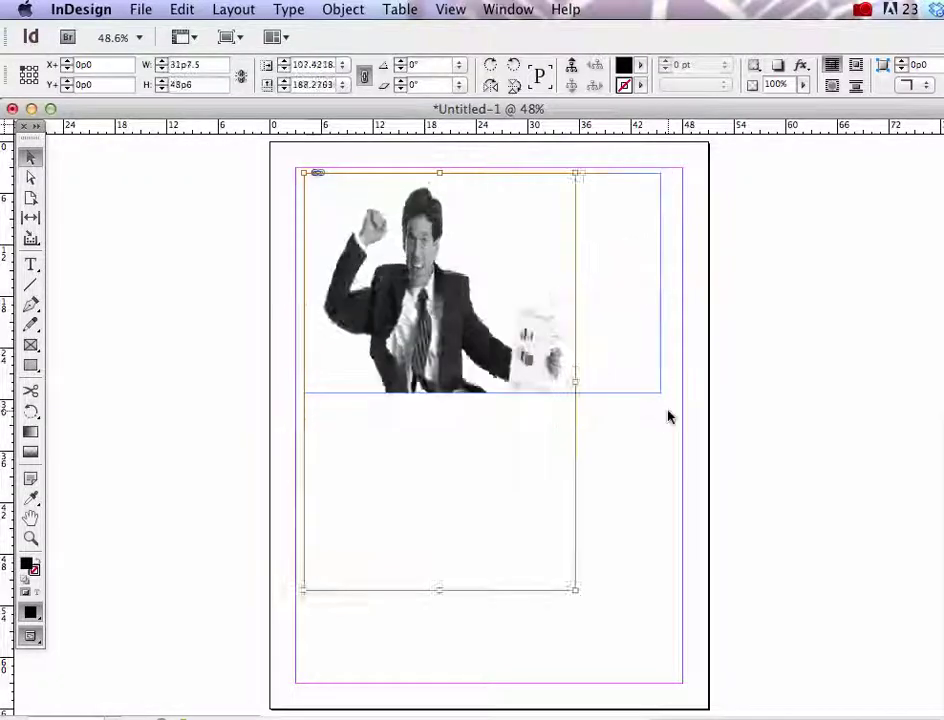
key("super+z")
key("super+z")
key("super+z")
key("super+z")
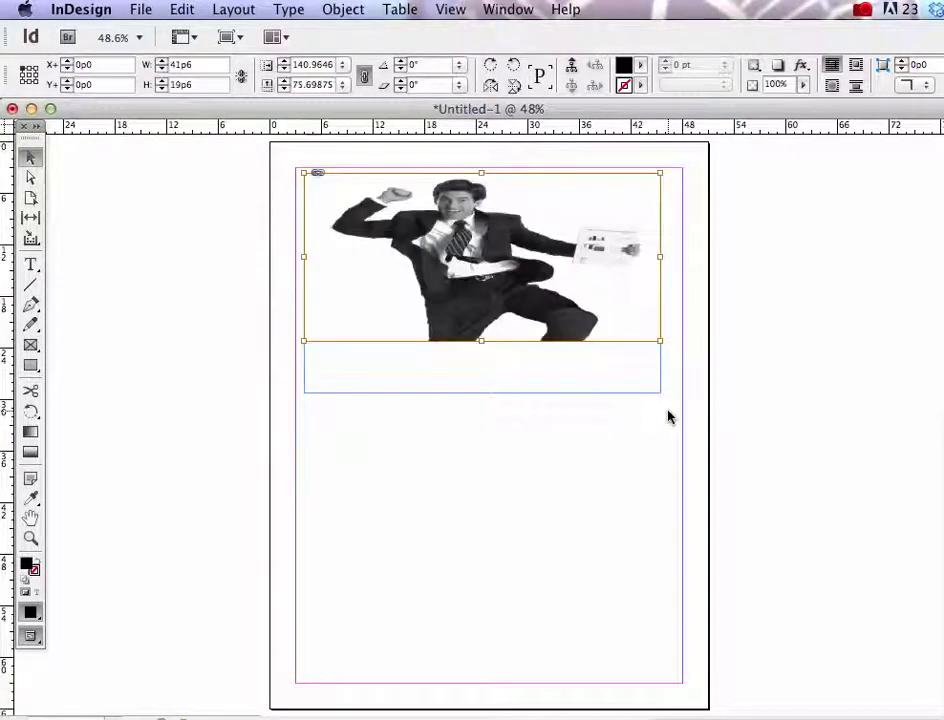
key("super+shift+z")
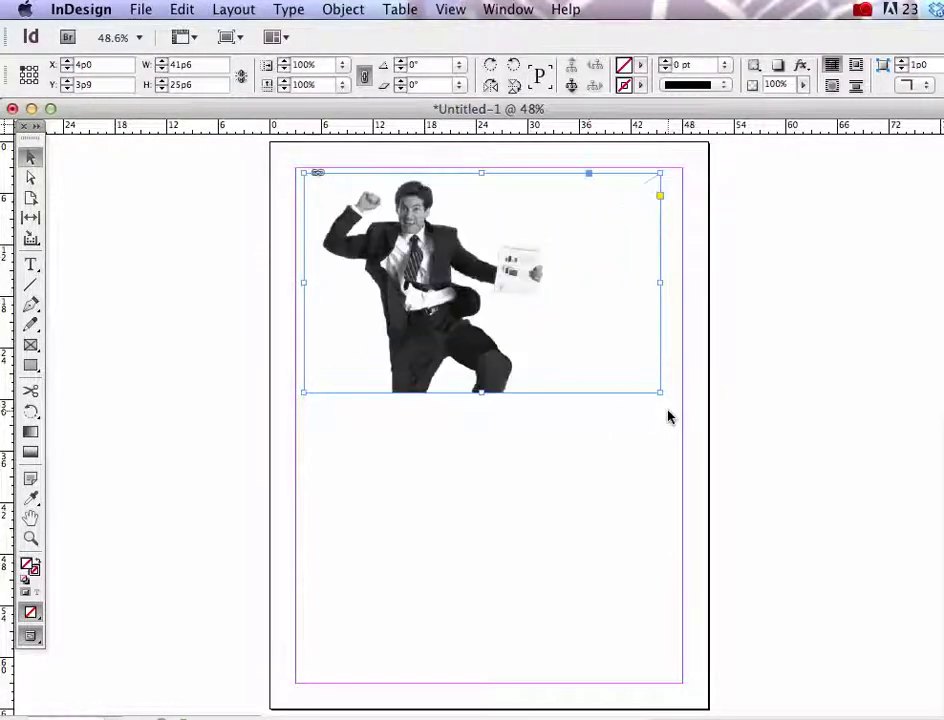
Scale the image proportionally inside its frame to about 38p6 wide by 33p8.25 high, and deselect it.
left_click(467, 282)
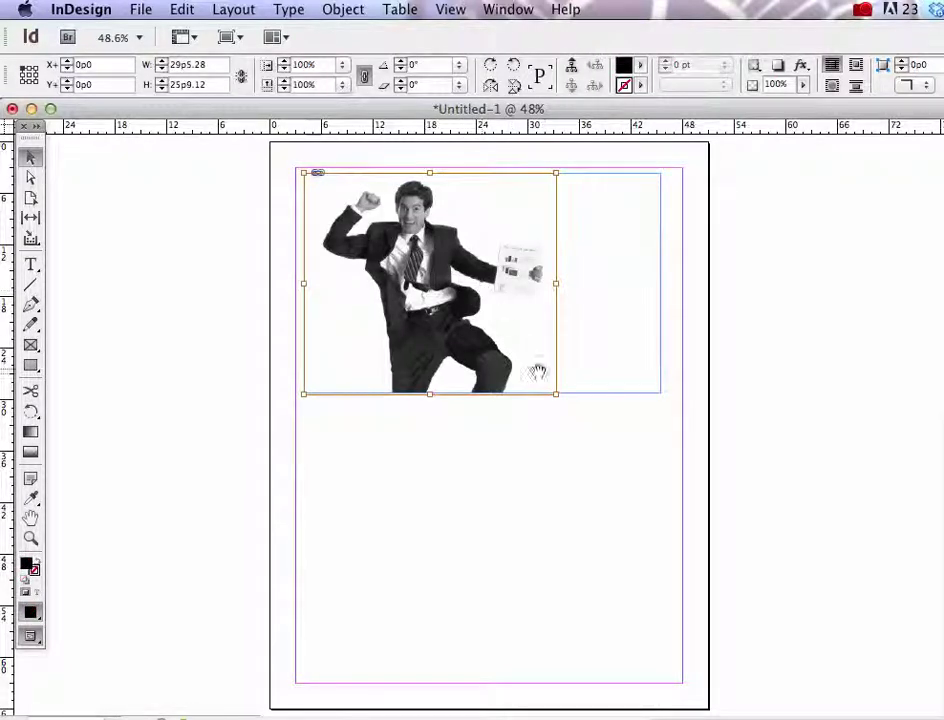
left_click_drag(556, 397, 634, 454)
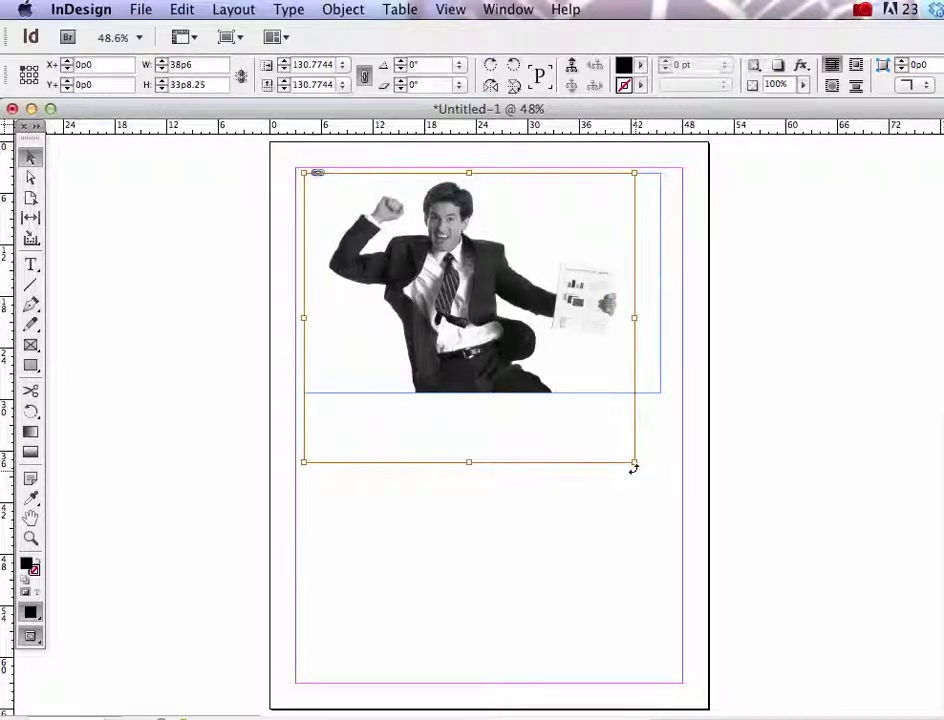
left_click(692, 478)
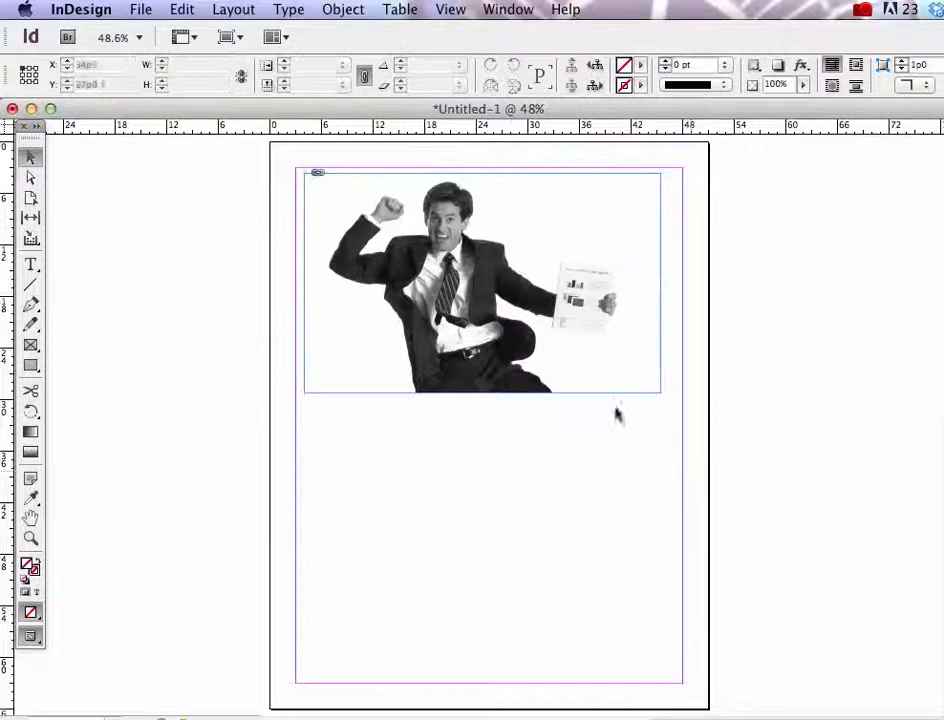
Stretch the image non-proportionally inside its frame to about 57p9 wide by 40p4.5 high, and deselect it.
left_click(480, 288)
left_click_drag(634, 465, 790, 518)
left_click(710, 563)
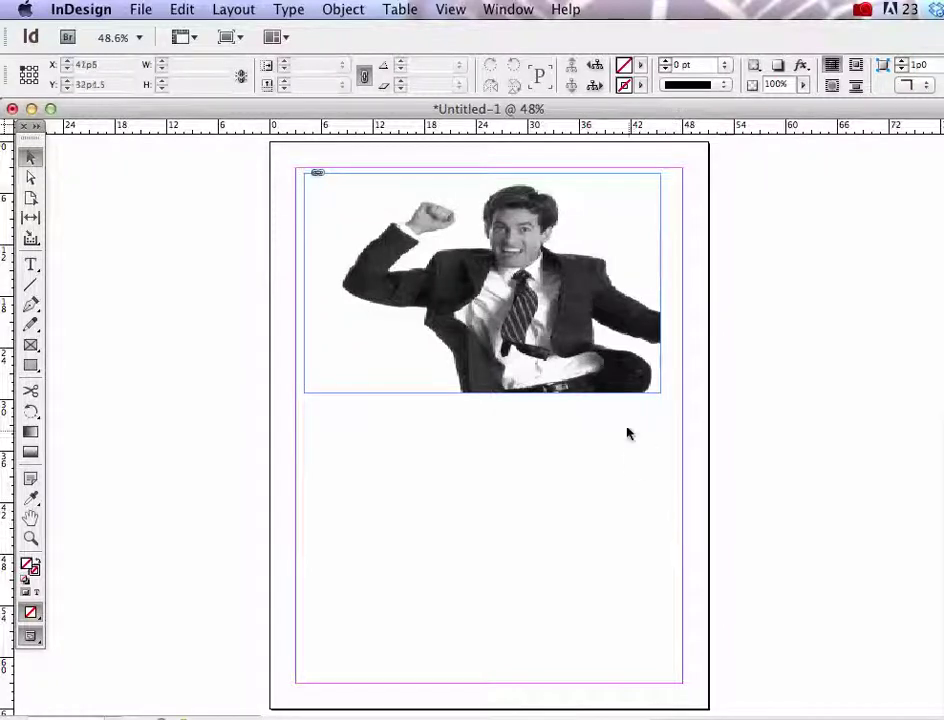
Unlink the image's scale percentages, copy the horizontal scale of 196.16168478260872% into the vertical scale, and reselect the image.
left_click(490, 280)
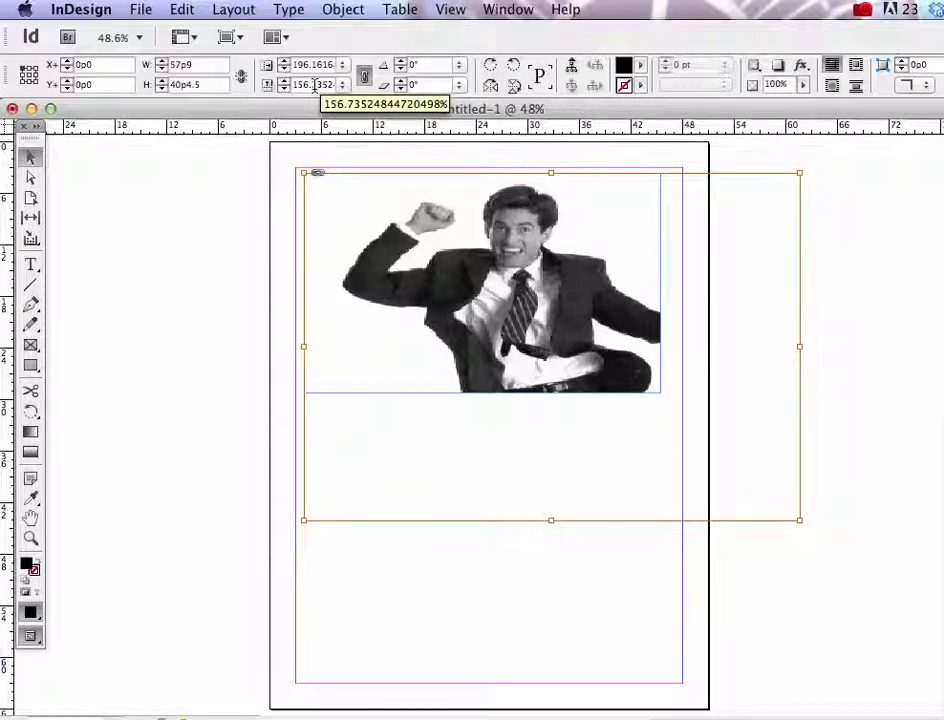
left_click(365, 80)
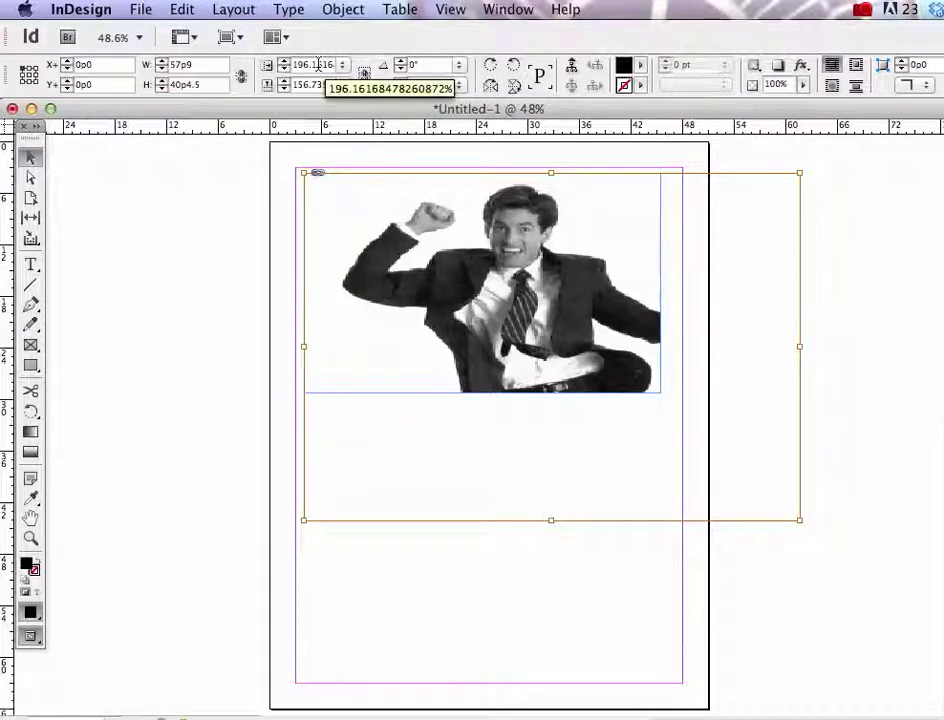
left_click(318, 64)
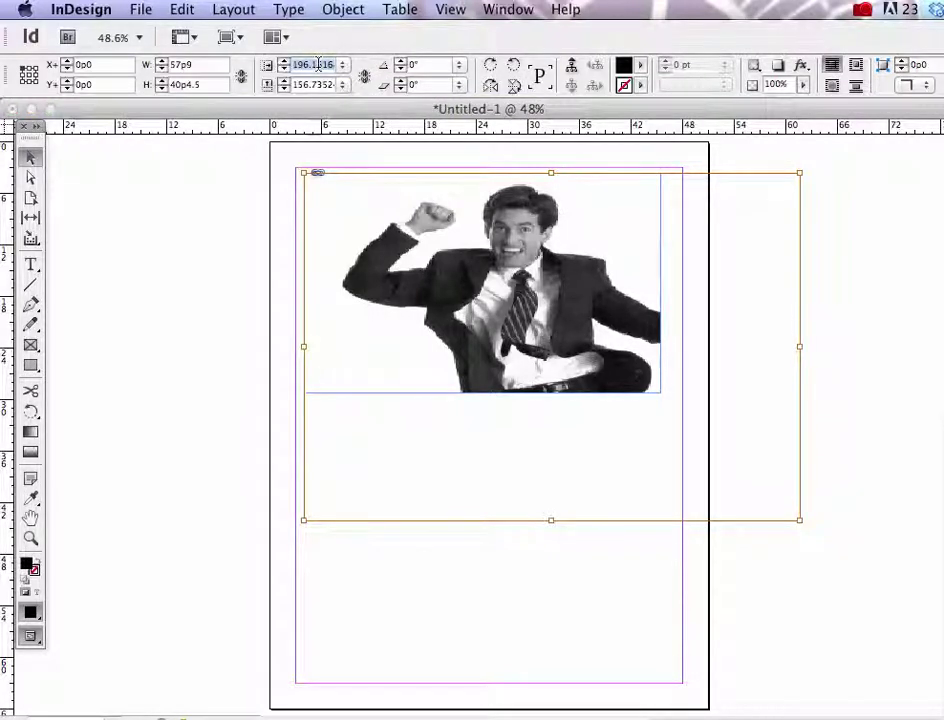
key("super+c")
left_click(318, 84)
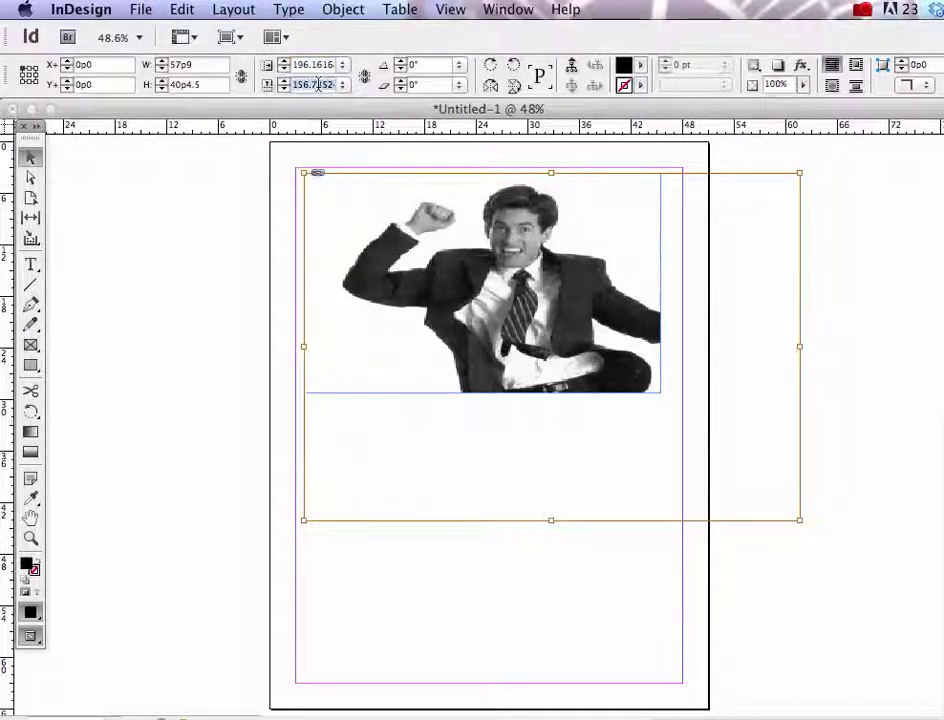
key("super+v")
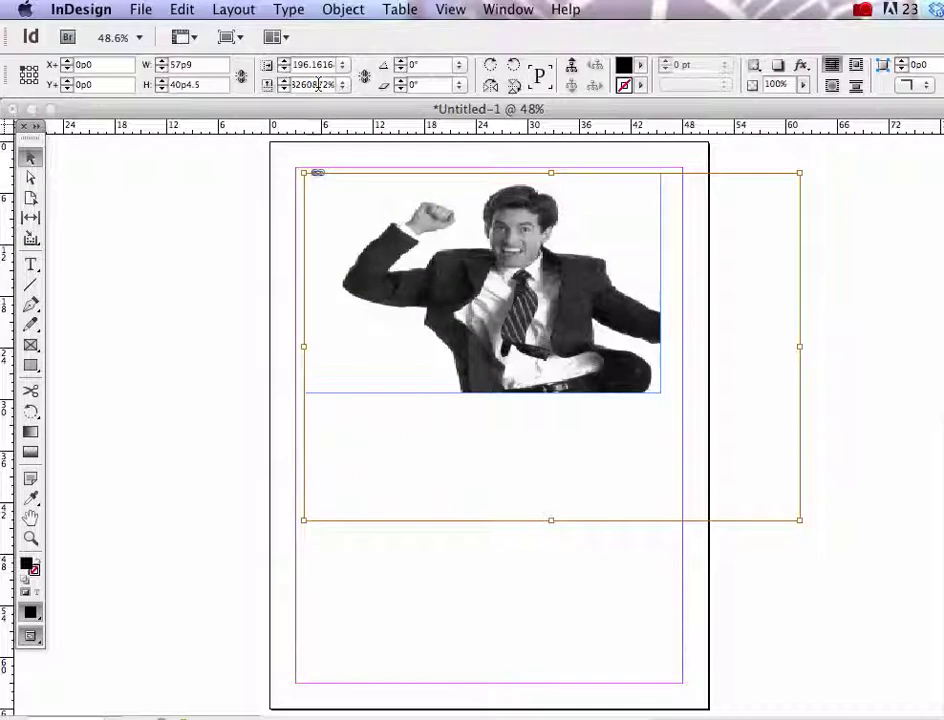
key("Return")
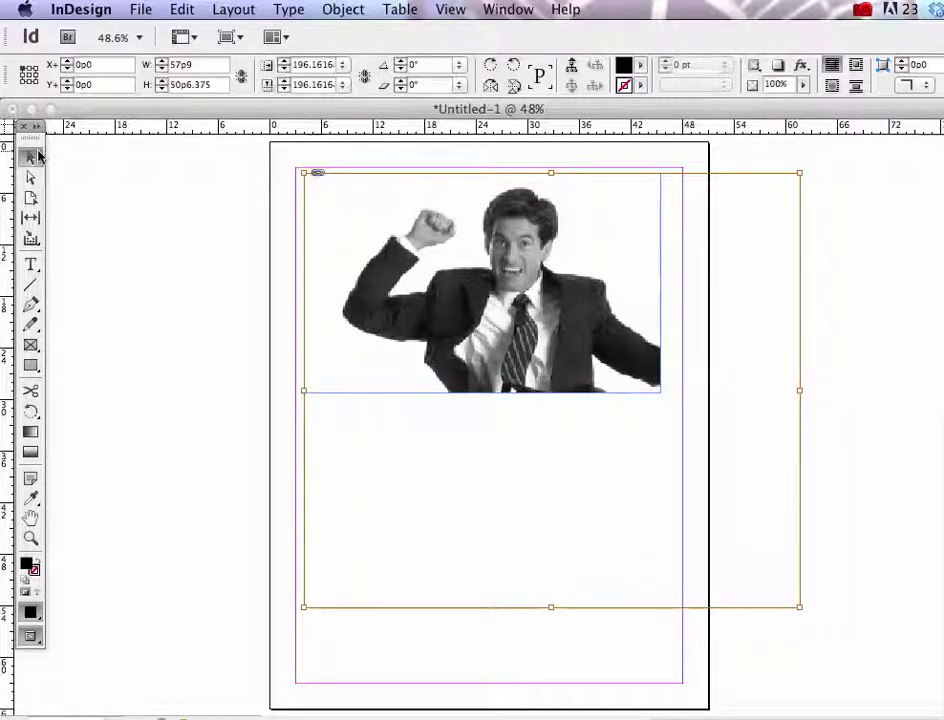
left_click(101, 238)
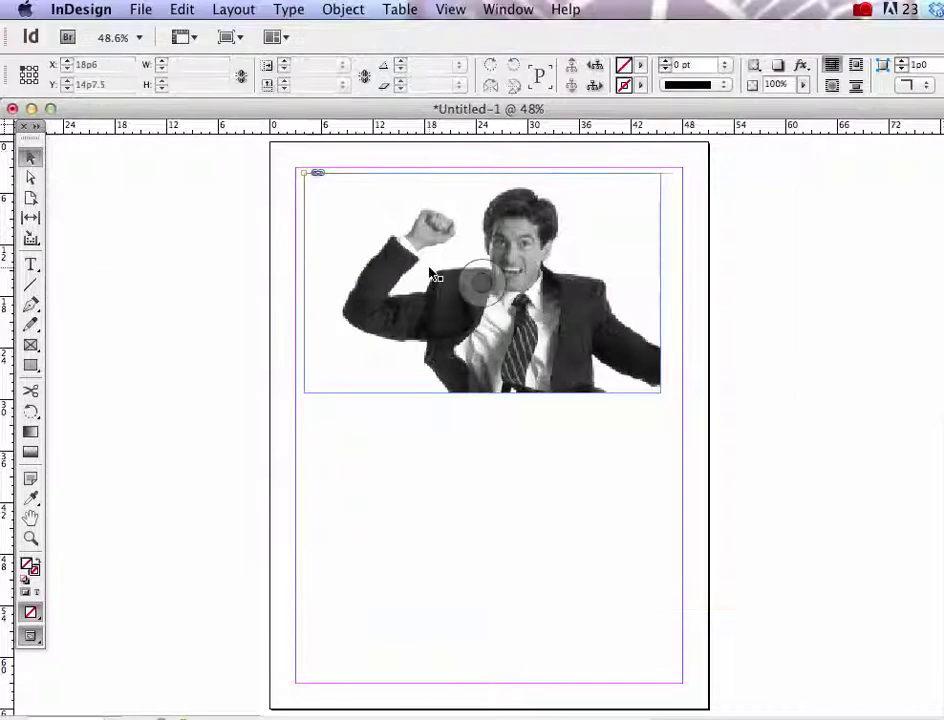
left_click(468, 276)
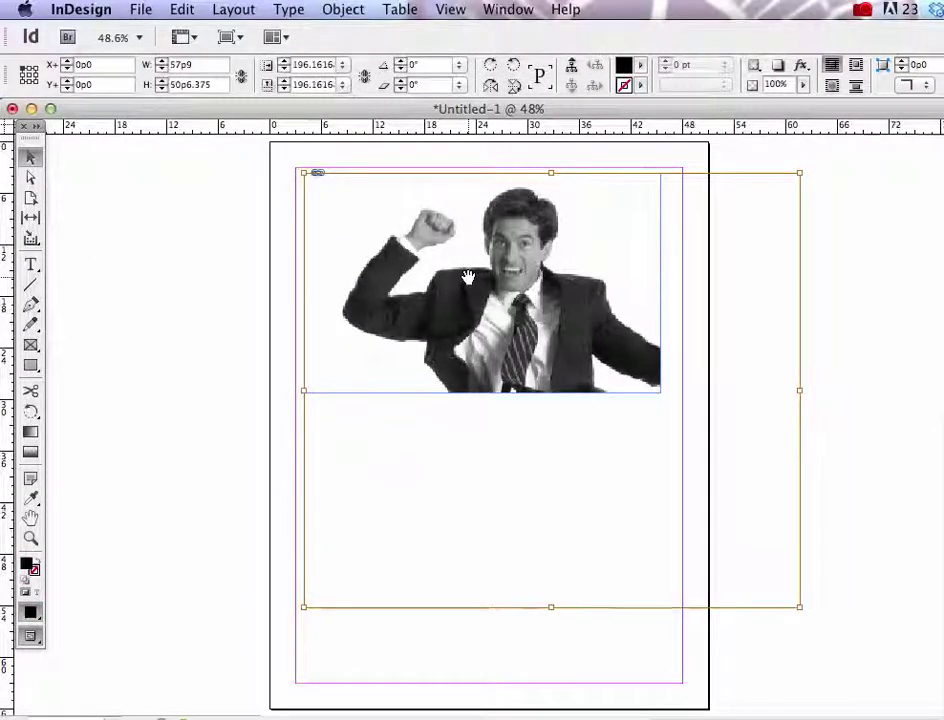